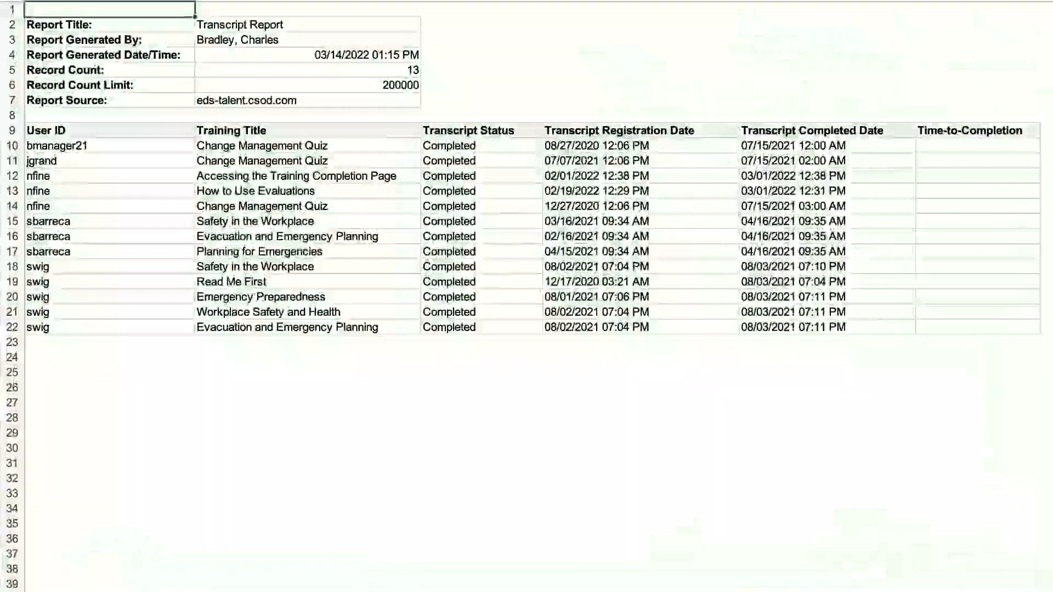
Enter the formula =E10-D10 in the Time-to-Completion cell of row 10 to subtract the registration date from the completed date
click(992, 146)
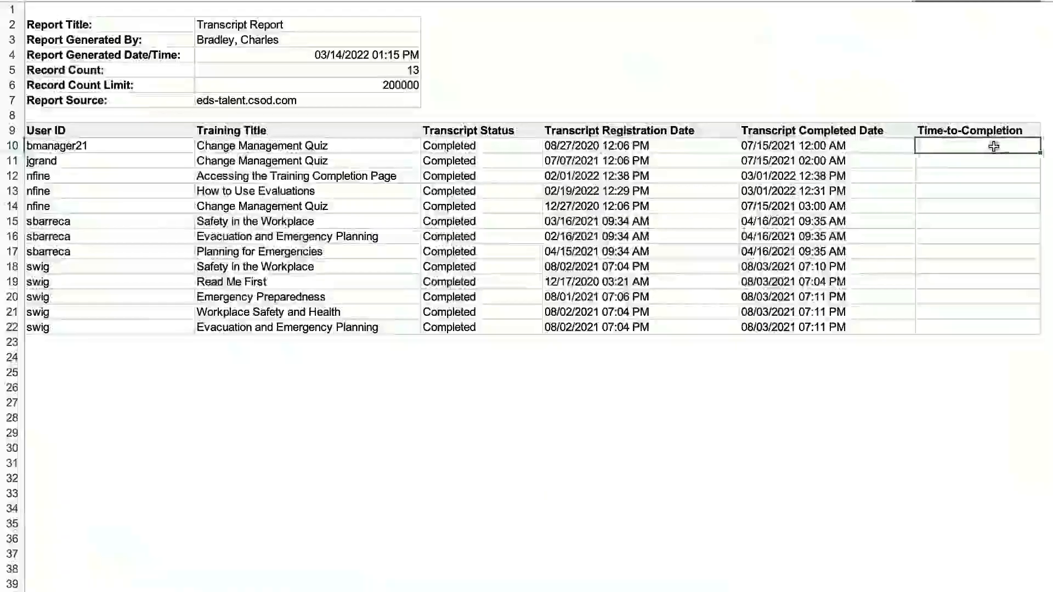
text(=)
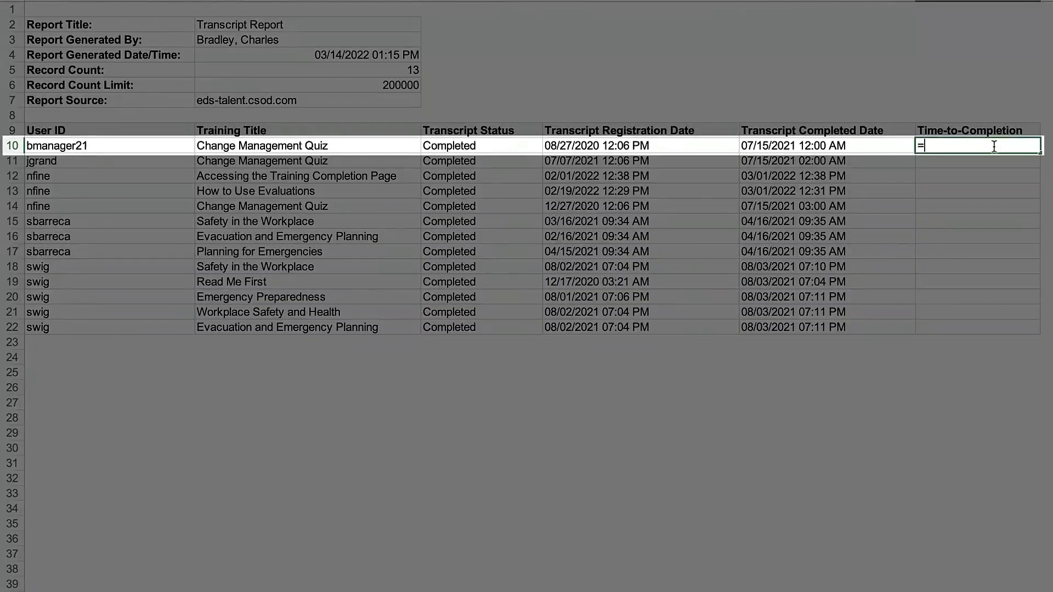
click(825, 146)
text(-)
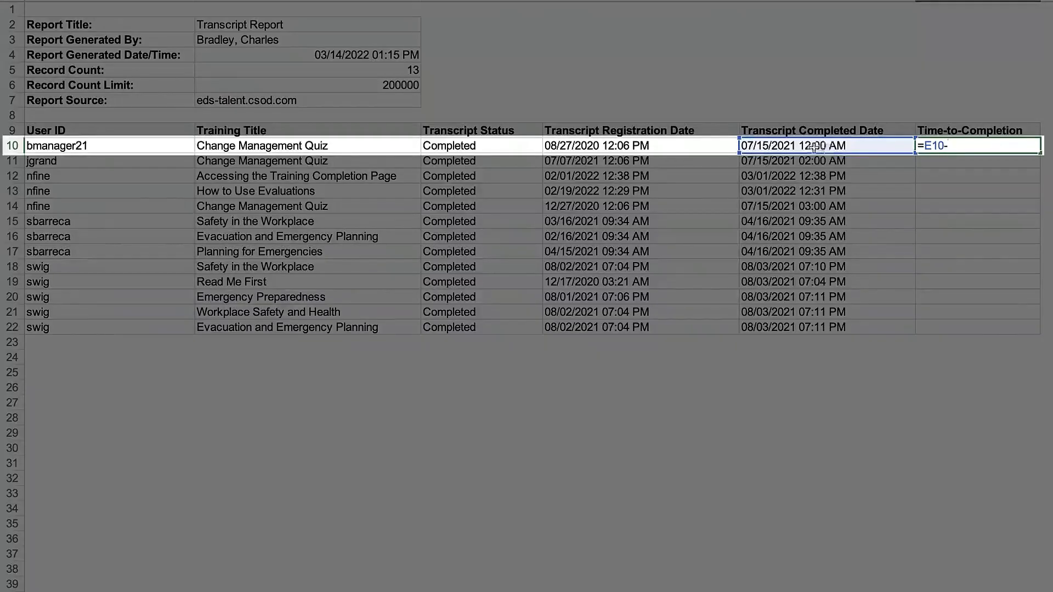
click(678, 146)
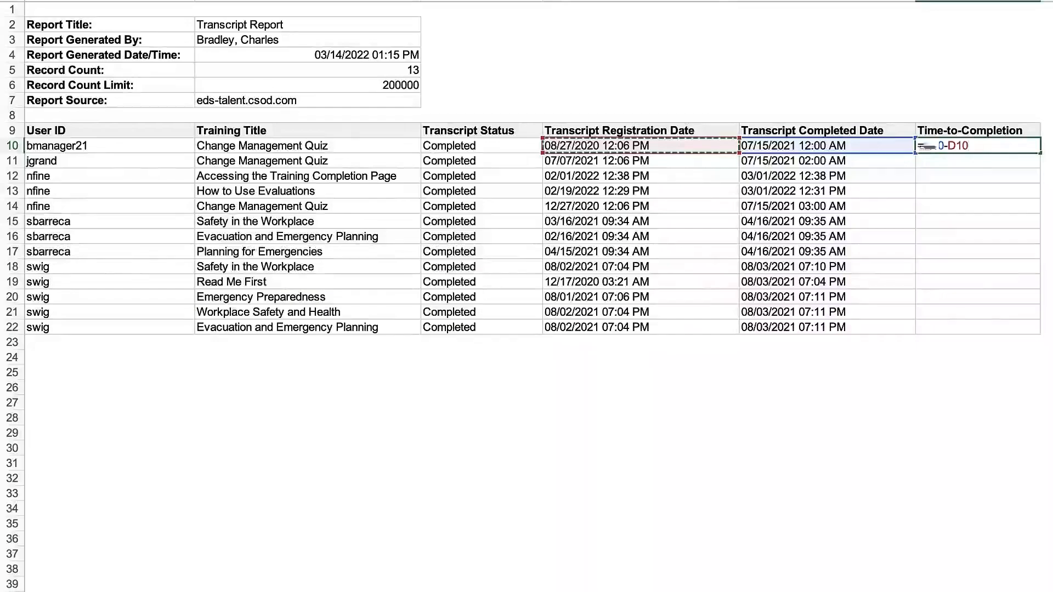
key(Return)
Fill the Time-to-Completion formula down from row 10 through row 22
click(940, 147)
drag(940, 146, 948, 326)
key(ctrl+d)
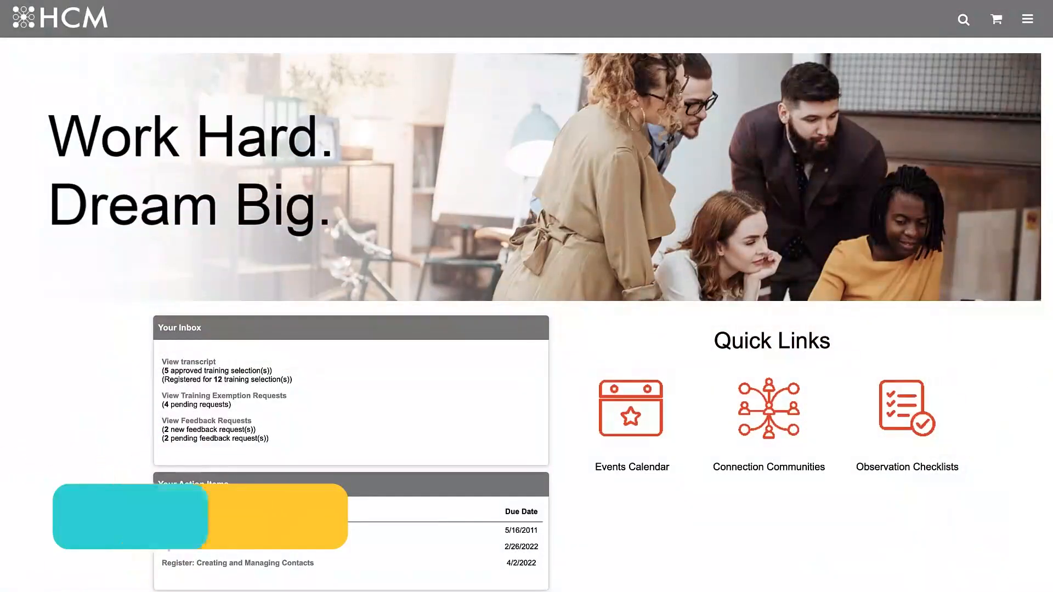
Switch to the HCM portal and open the Transcript Report from Reporting 2.0 for editing
click(1027, 19)
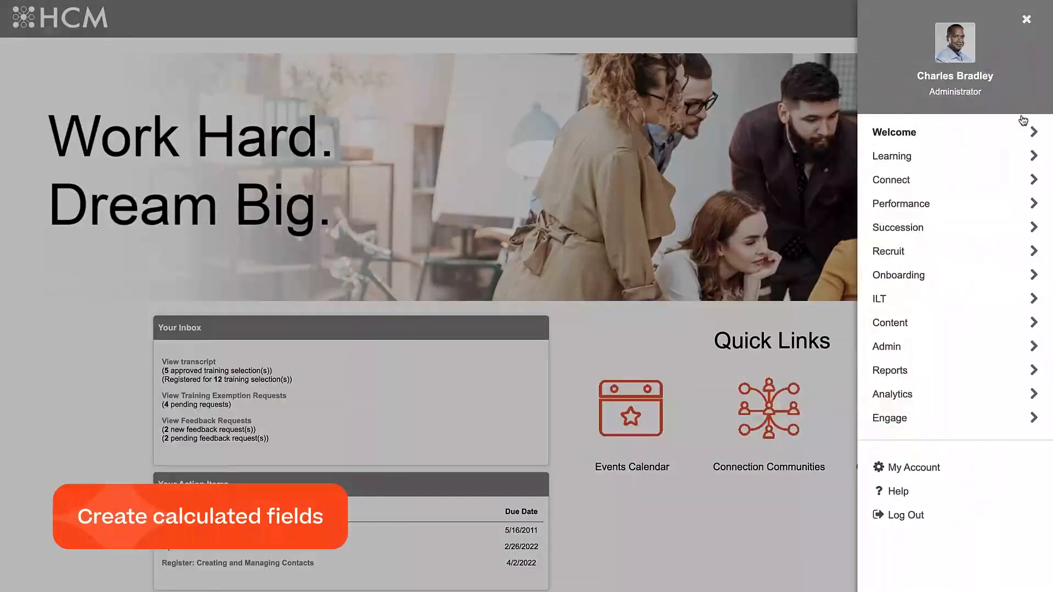
click(1015, 369)
click(961, 465)
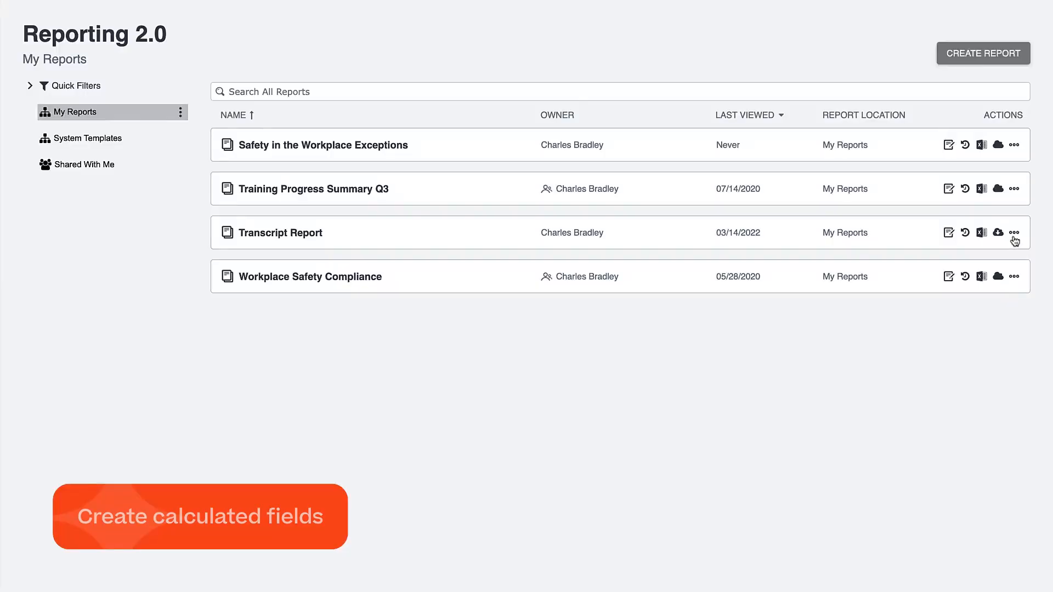
click(1013, 239)
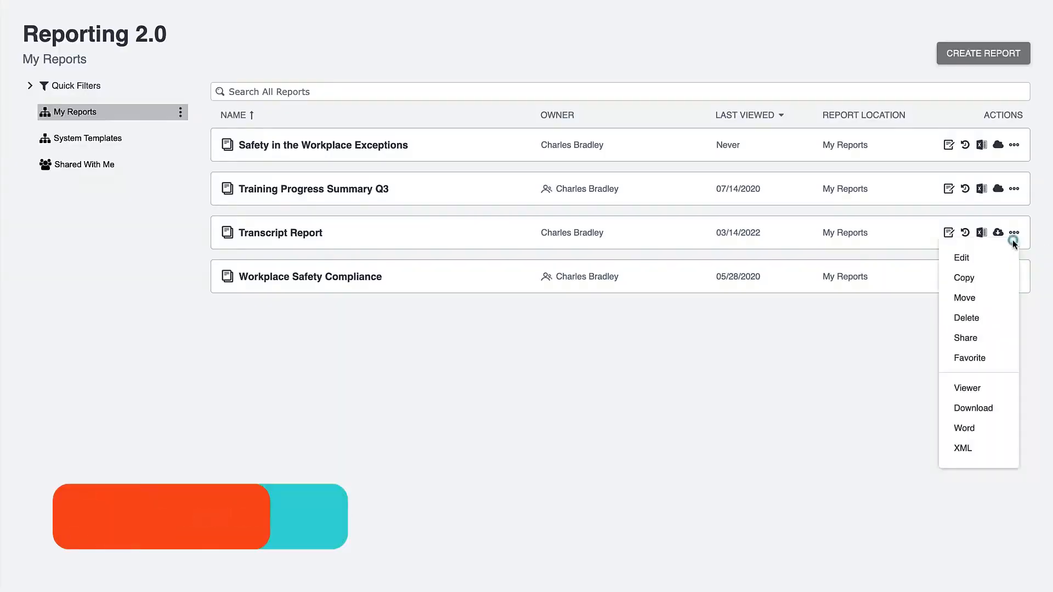
click(973, 258)
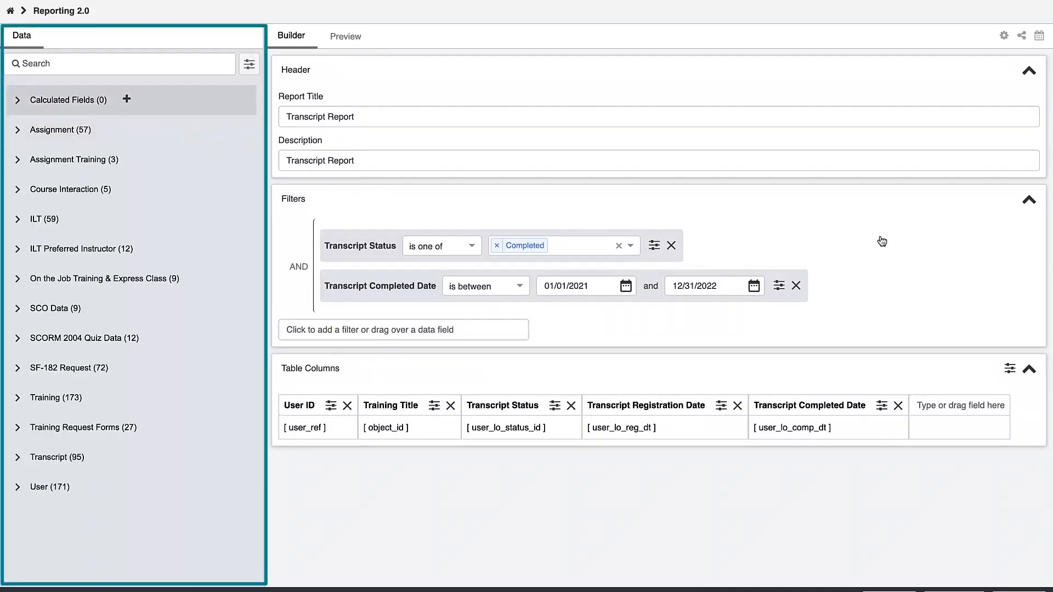
Start a calculated field named Time-to-Completion, described as "Calculate the days between the Registration date and Completion date", and review its output formats and operators
click(127, 98)
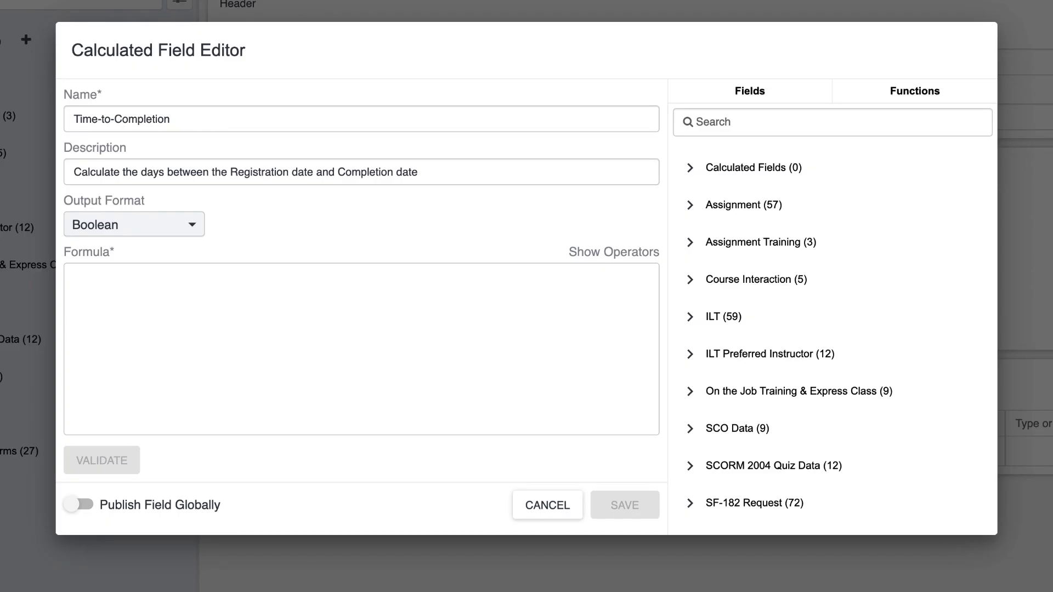
click(195, 231)
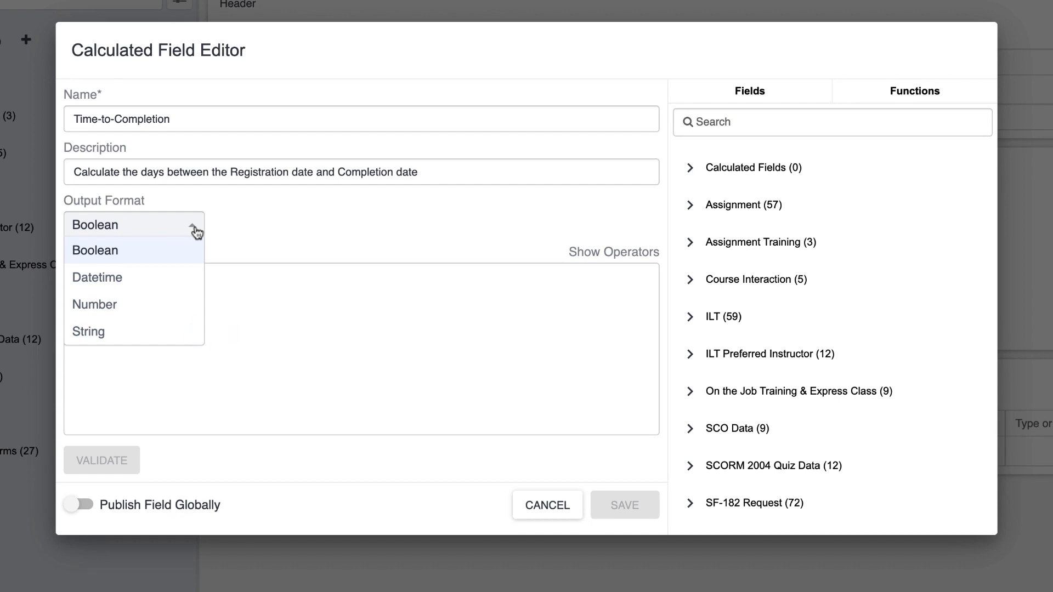
click(196, 233)
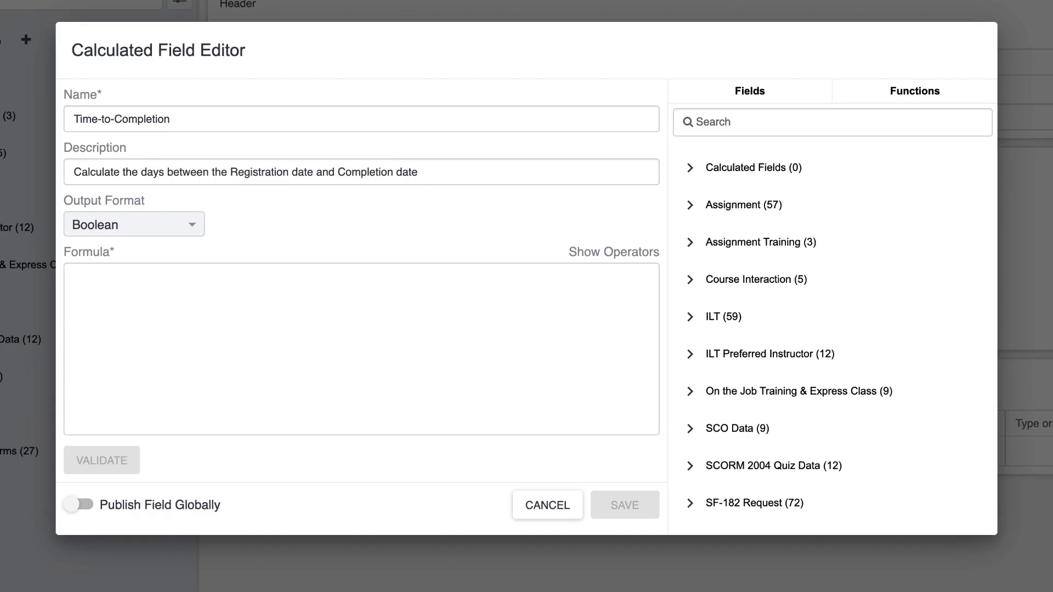
click(580, 253)
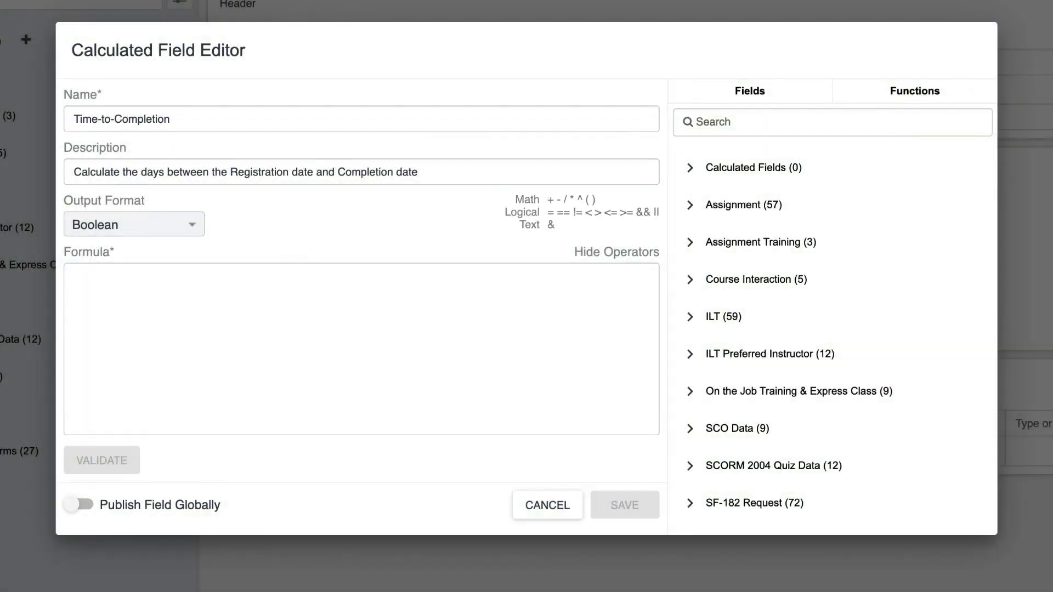
click(592, 253)
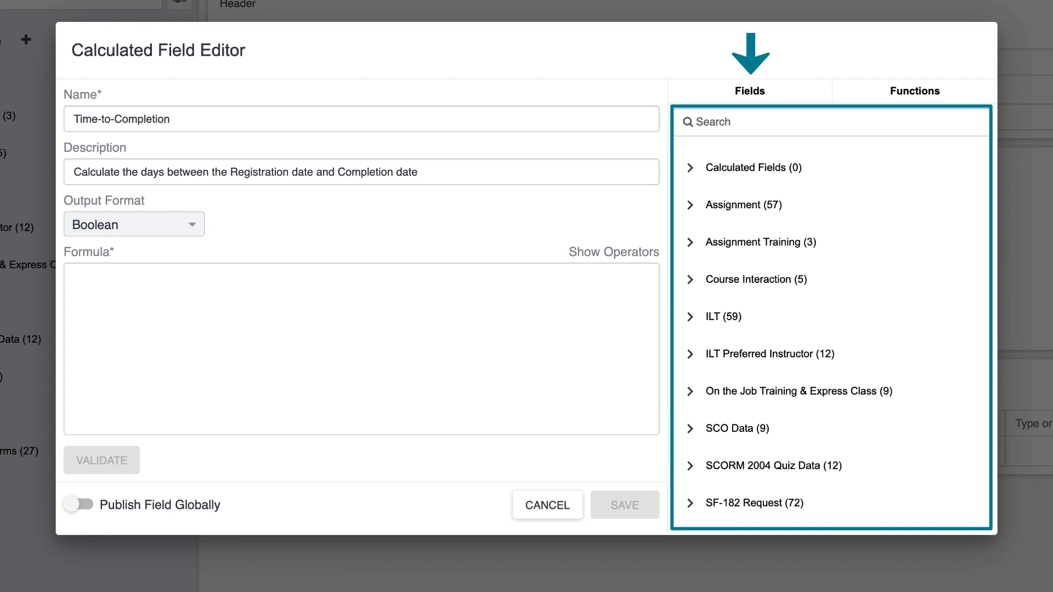
Examine the available functions in the Aggregate, Datetime, Logical, Numeric and Text categories
click(914, 92)
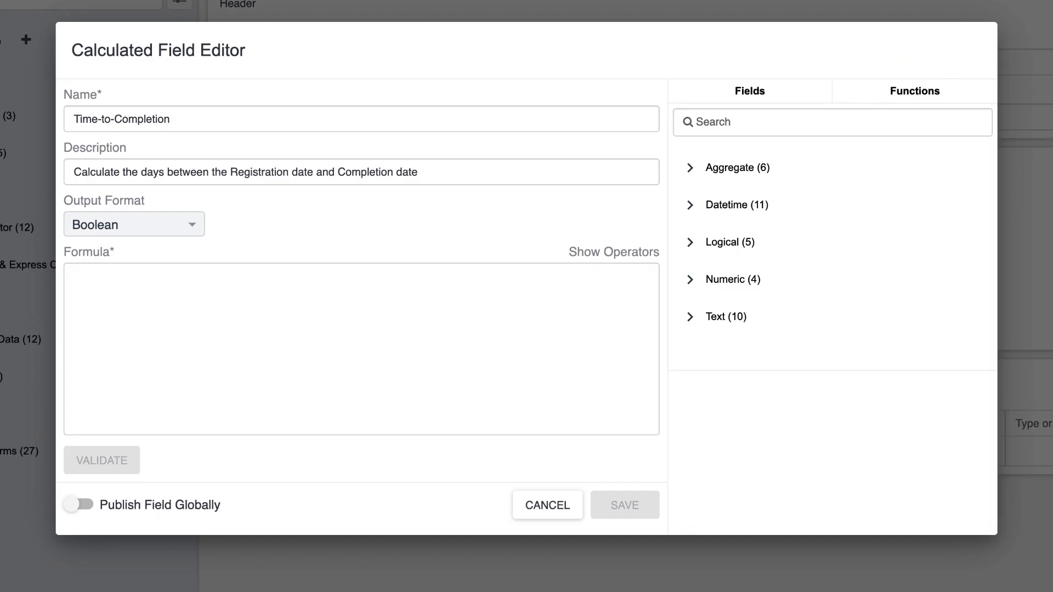
click(691, 177)
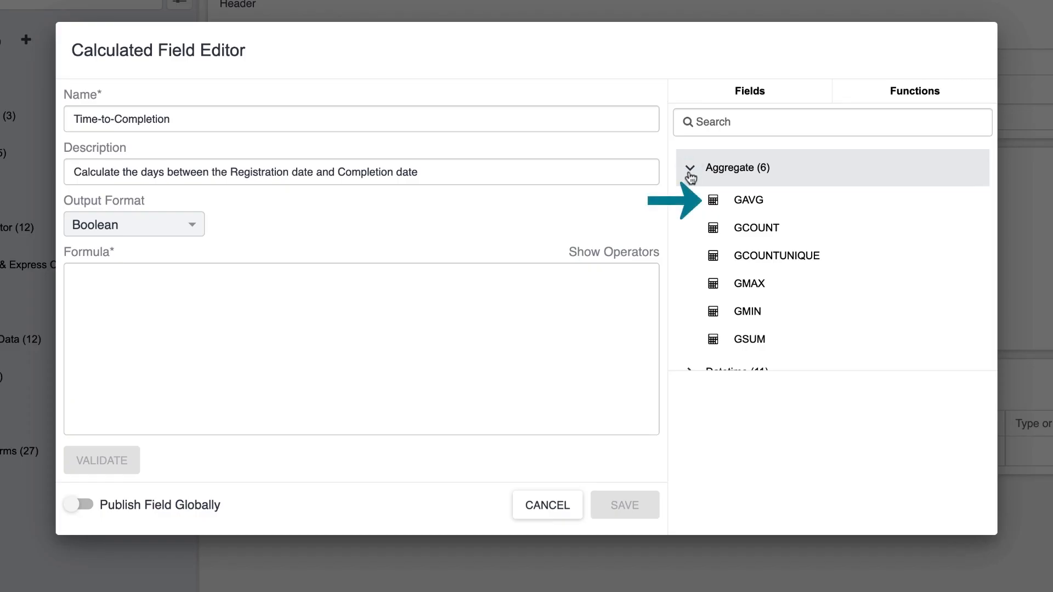
scroll(690, 181, down, 3)
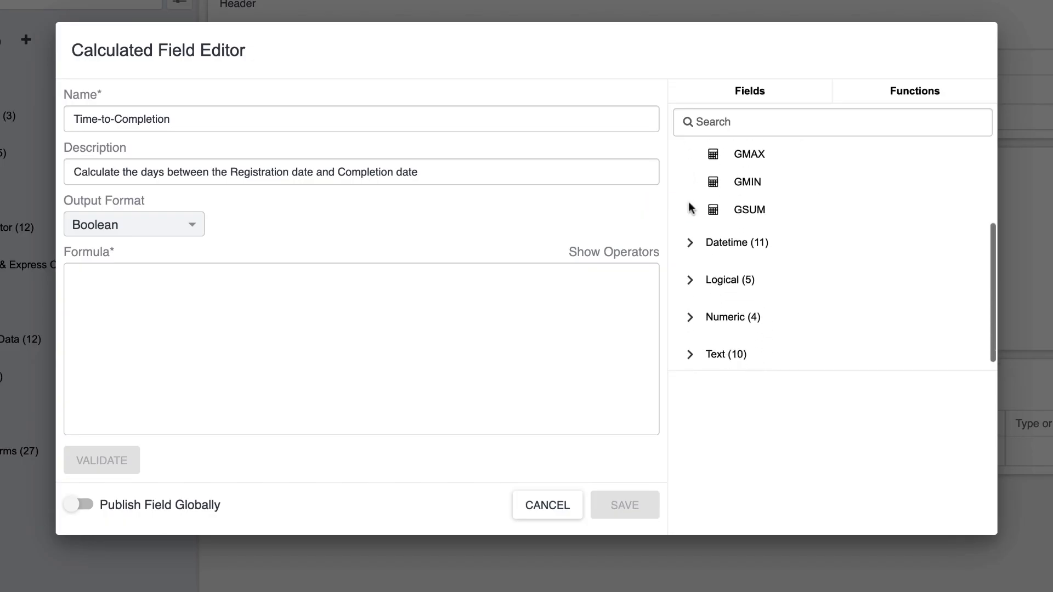
click(691, 232)
scroll(690, 232, down, 3)
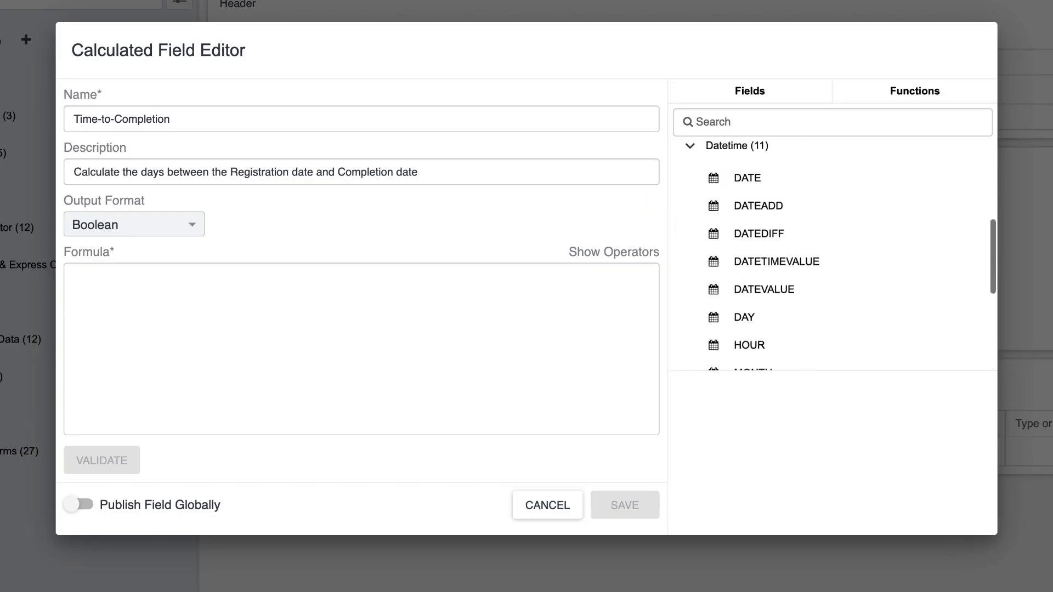
scroll(833, 254, down, 1)
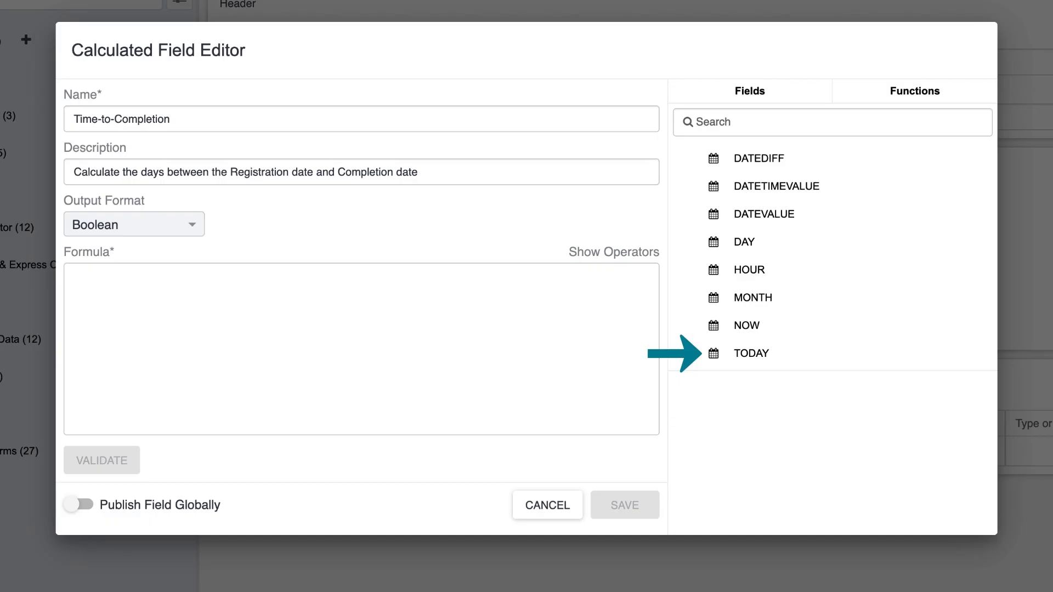
scroll(692, 274, down, 3)
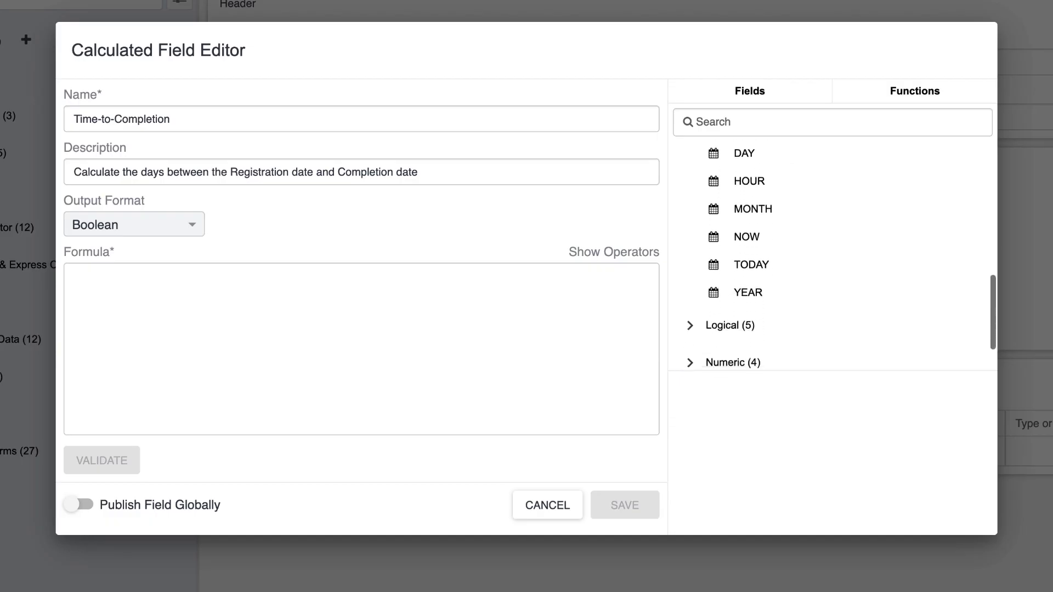
click(692, 271)
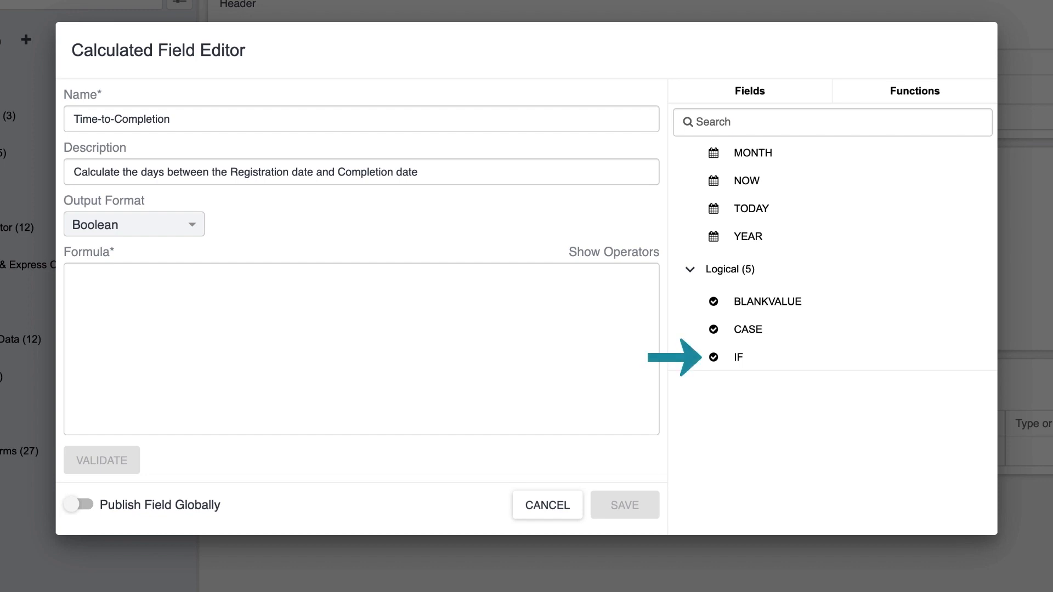
scroll(830, 252, down, 3)
click(690, 306)
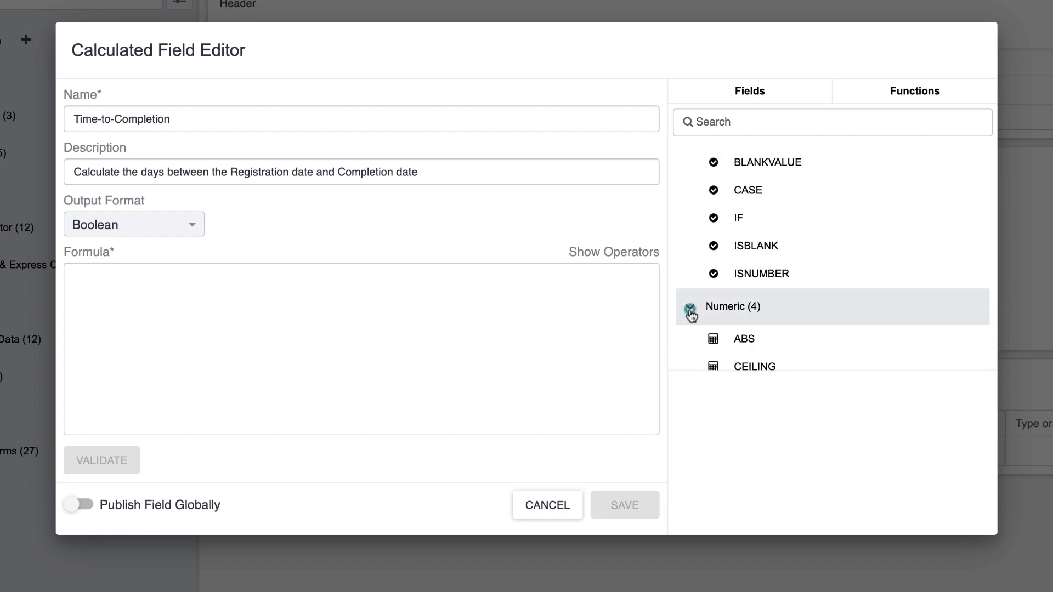
scroll(689, 307, down, 1)
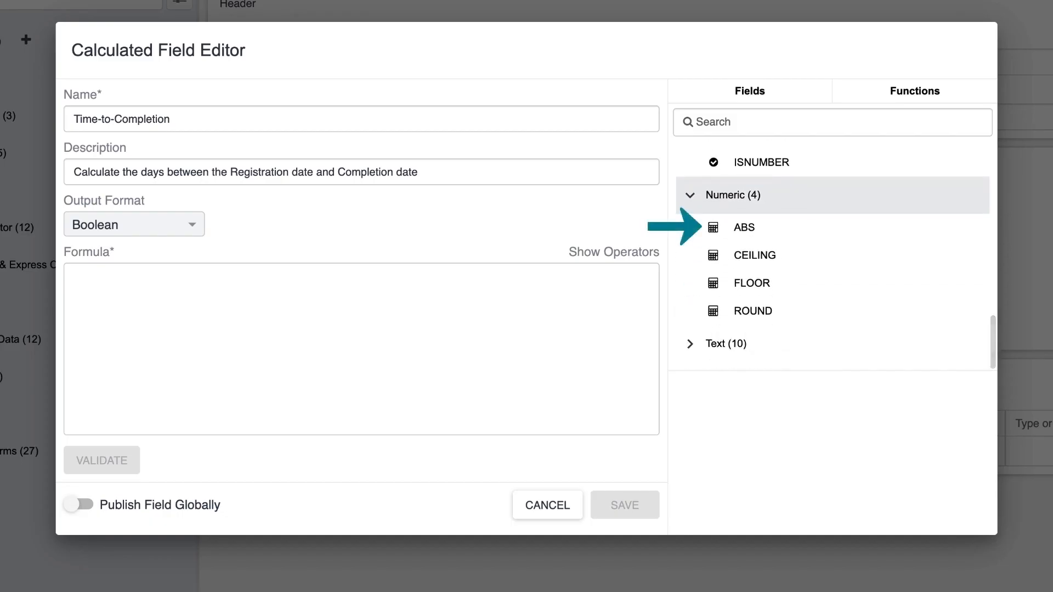
click(689, 343)
scroll(689, 347, down, 3)
scroll(690, 349, down, 1)
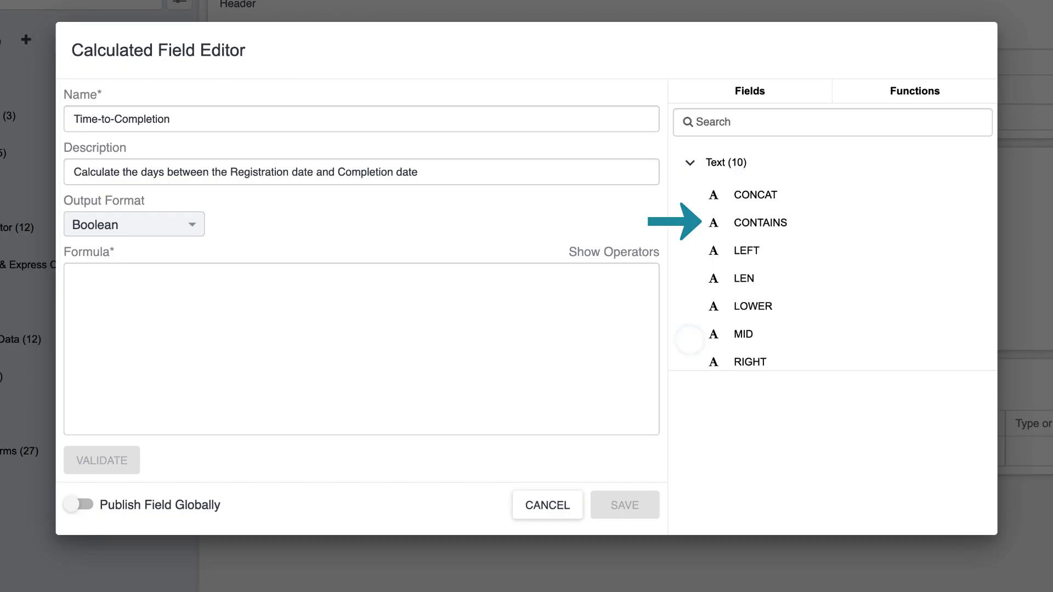
Insert the Datetime function DATEDIFF into the formula, check its usage notes and examples, and enter day as the interval
scroll(689, 340, up, 12)
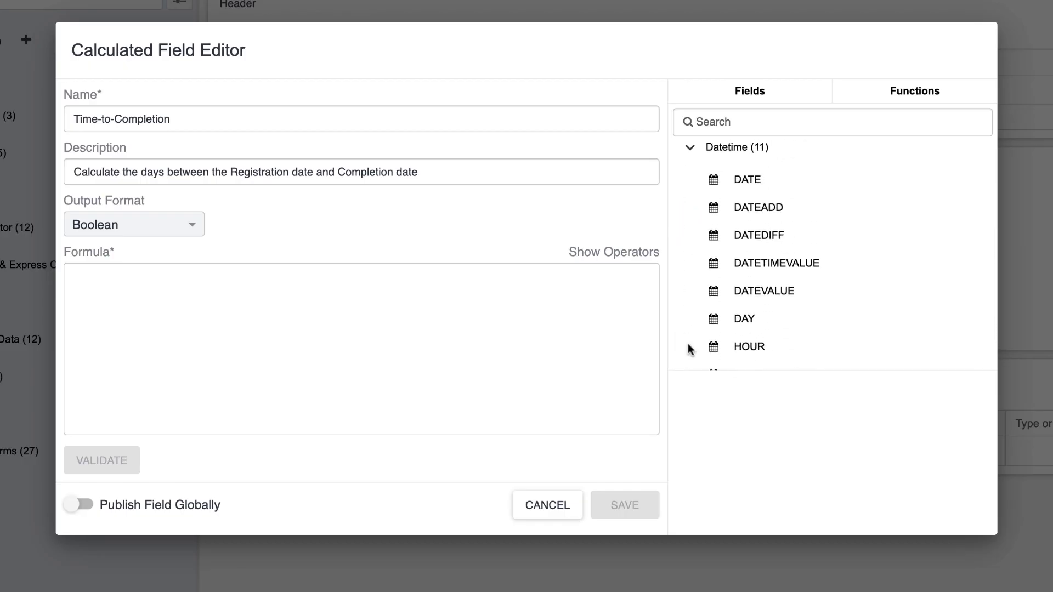
click(767, 237)
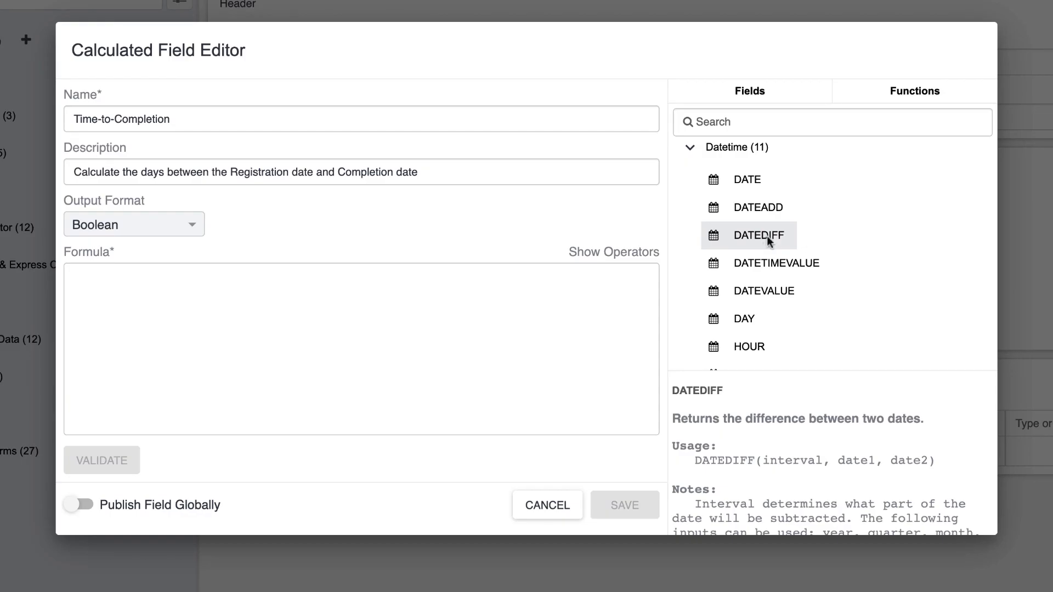
double_click(763, 241)
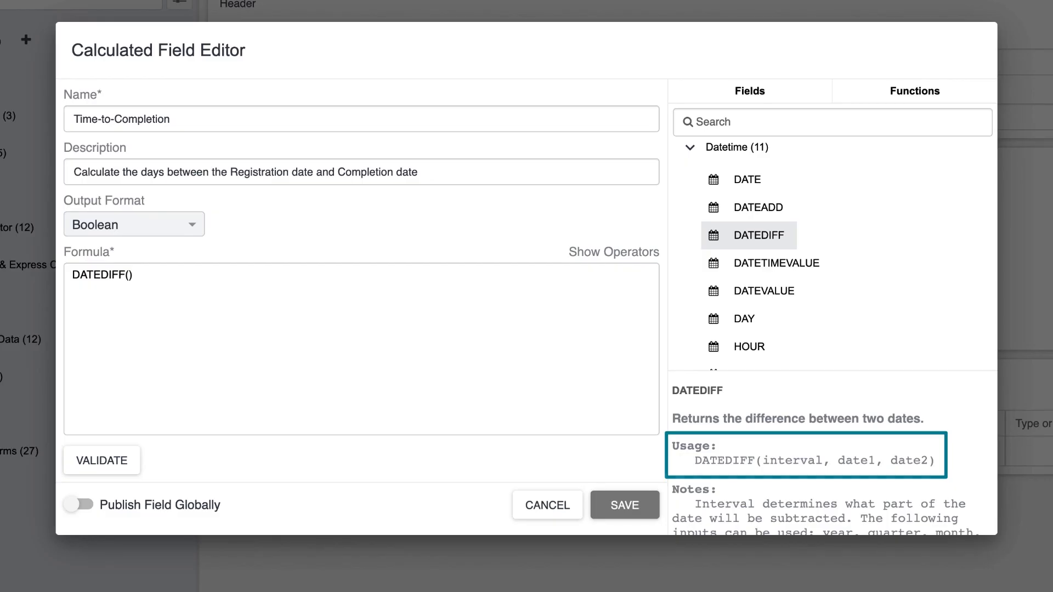
scroll(832, 453, down, 2)
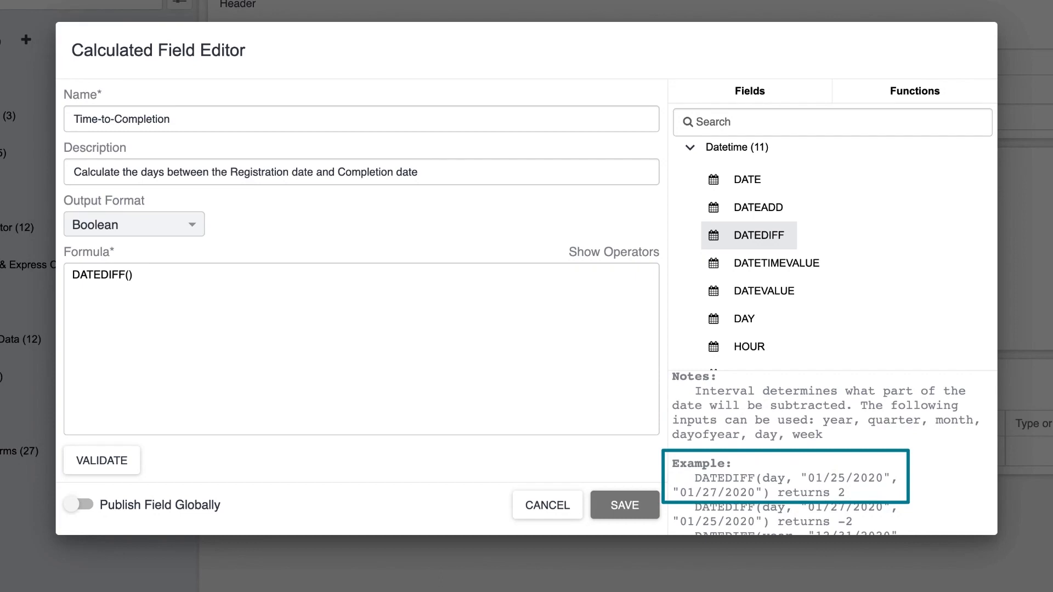
scroll(832, 453, up, 1)
scroll(833, 454, up, 2)
click(129, 275)
text(day,)
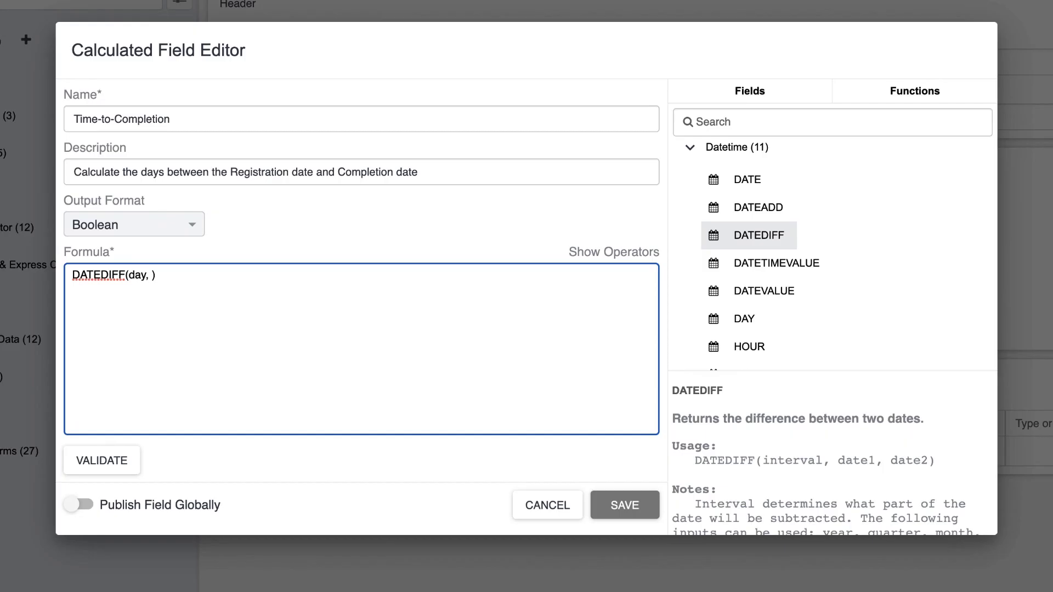
Search the fields for "Registration" and insert Transcript Registration Date as the first date in the DATEDIFF formula
click(780, 94)
click(758, 127)
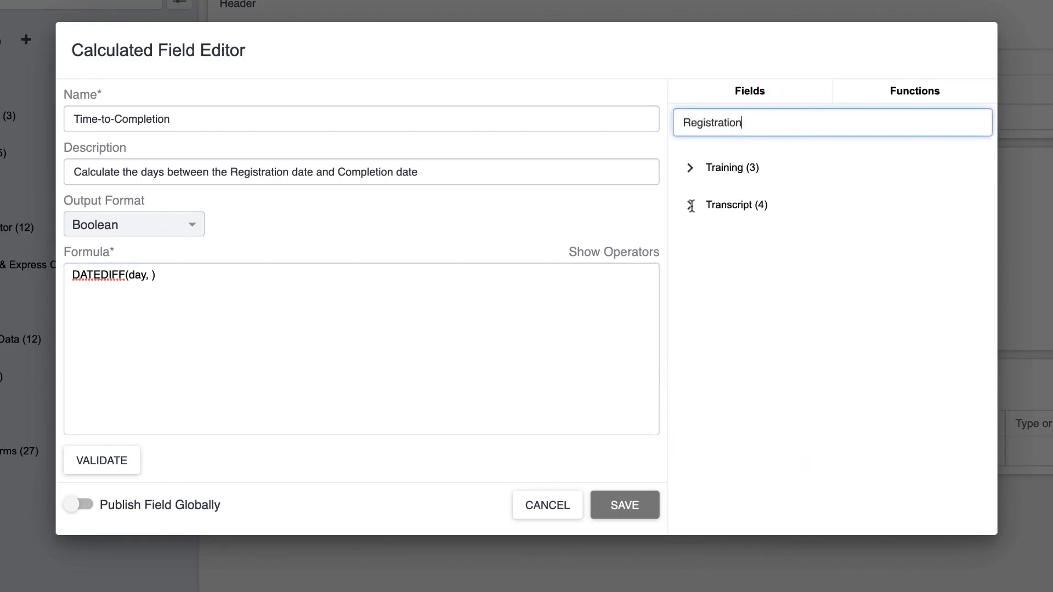
click(690, 205)
click(790, 321)
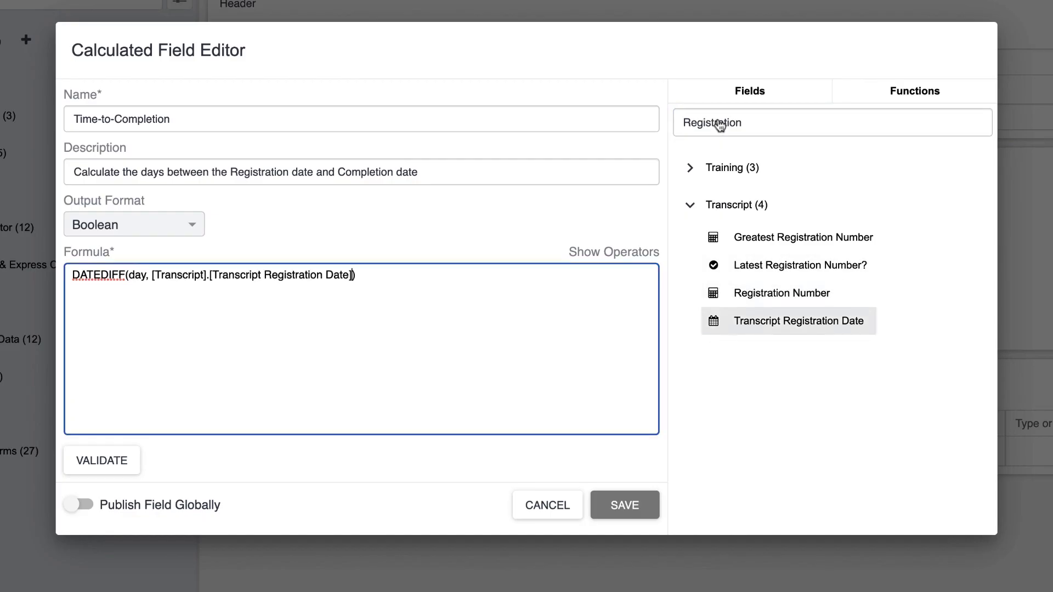
Search the fields for "Complete" and insert Transcript Completed Date as the second date in the DATEDIFF formula
double_click(718, 121)
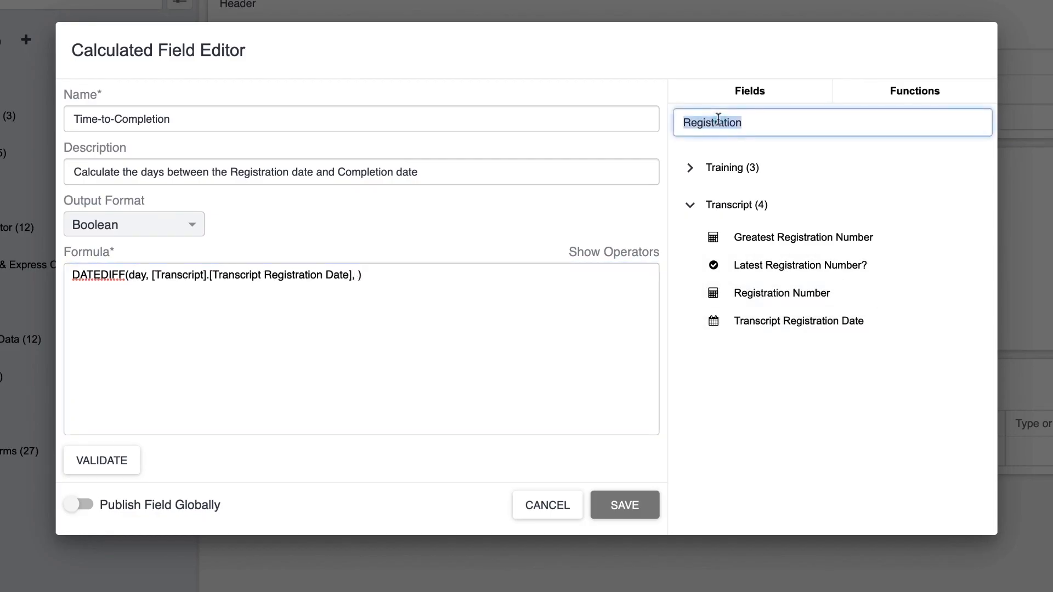
text(Complete)
click(813, 347)
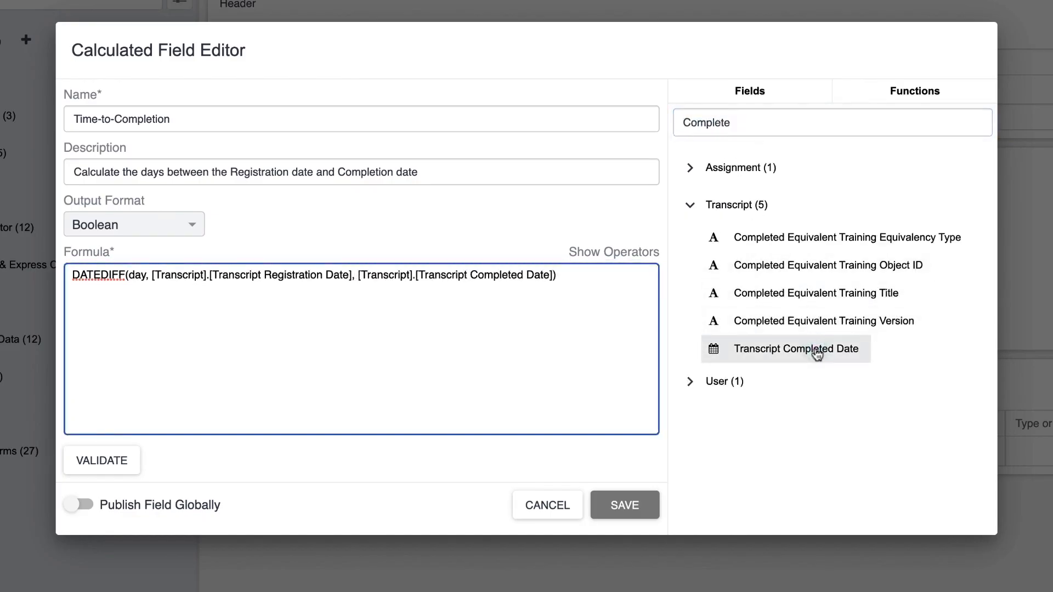
Set the Time-to-Completion field's output format to Number with None for decimal points, validate the formula and save the field
click(118, 470)
click(119, 471)
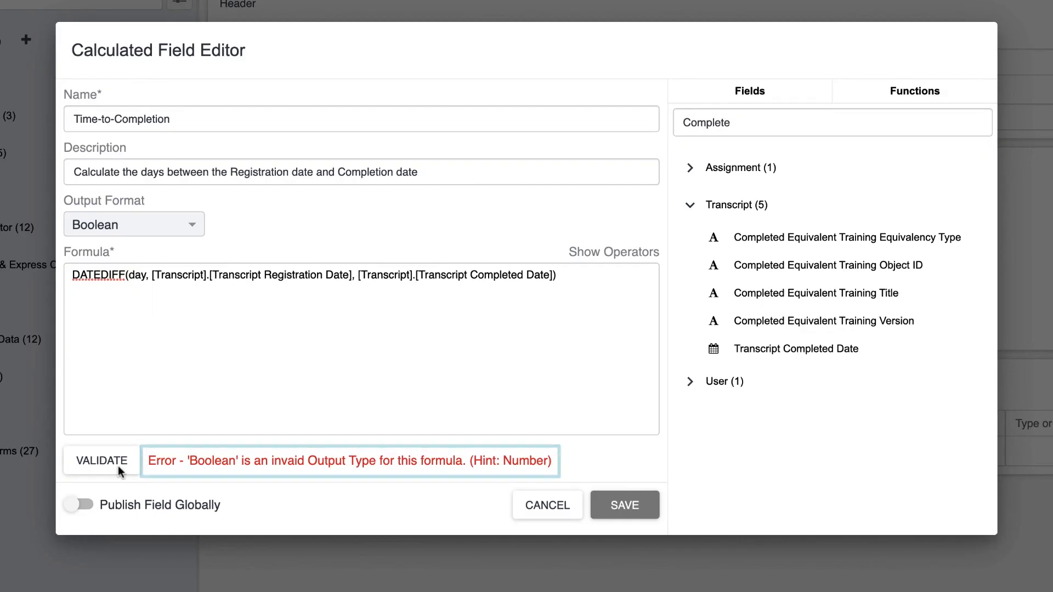
click(191, 225)
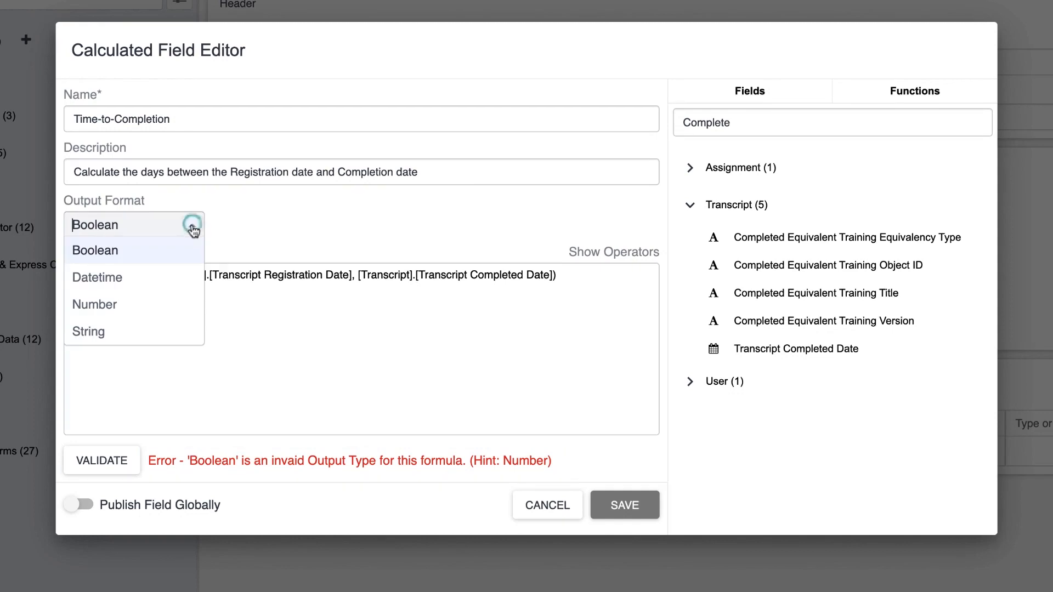
click(167, 308)
click(276, 228)
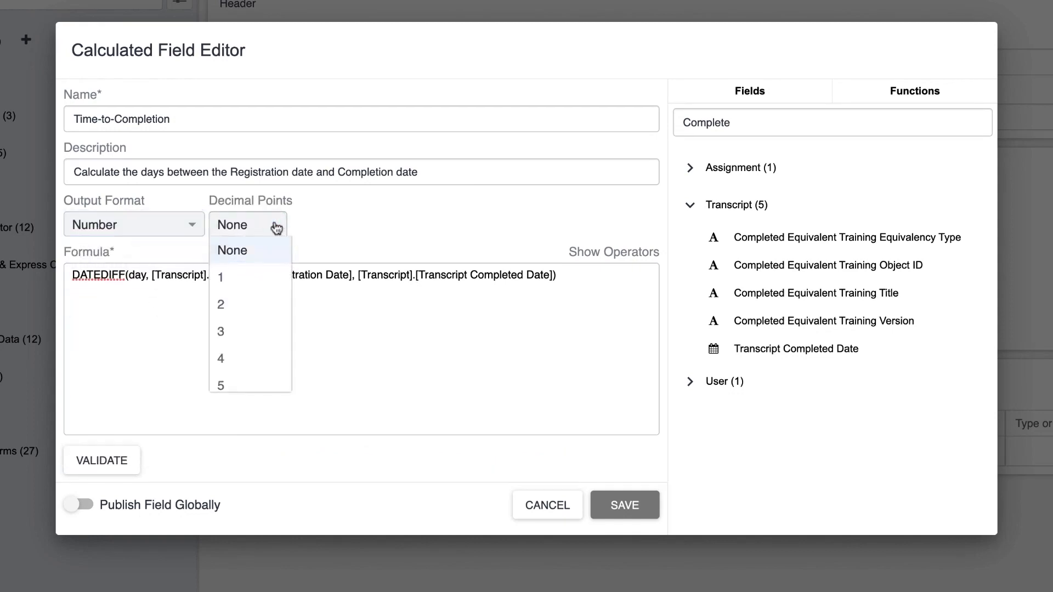
click(268, 250)
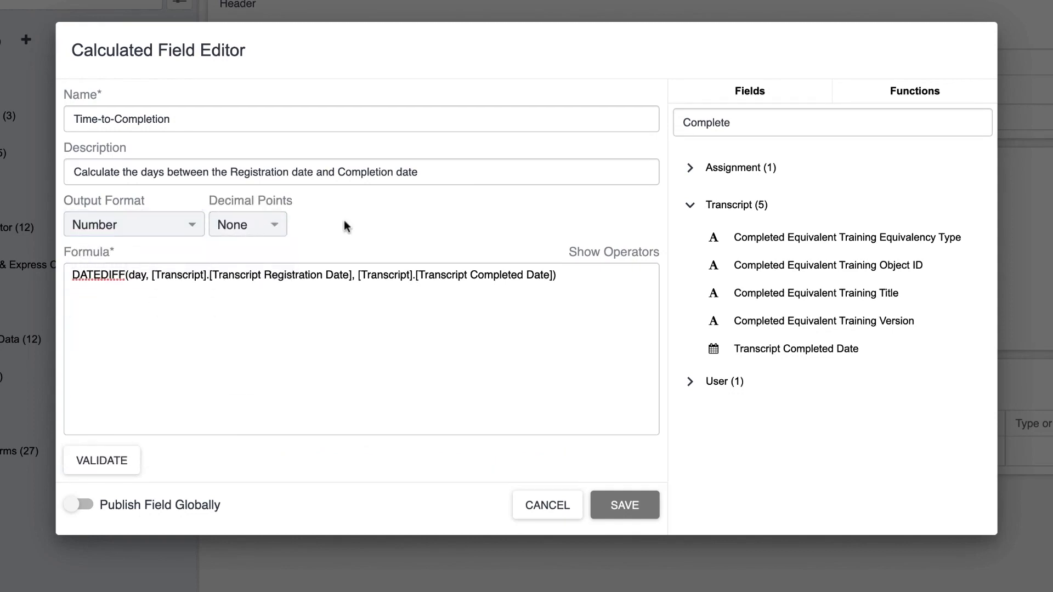
click(111, 470)
click(646, 515)
Expand My Calculated Fields and check the Time-to-Completion field's description and available actions
click(15, 80)
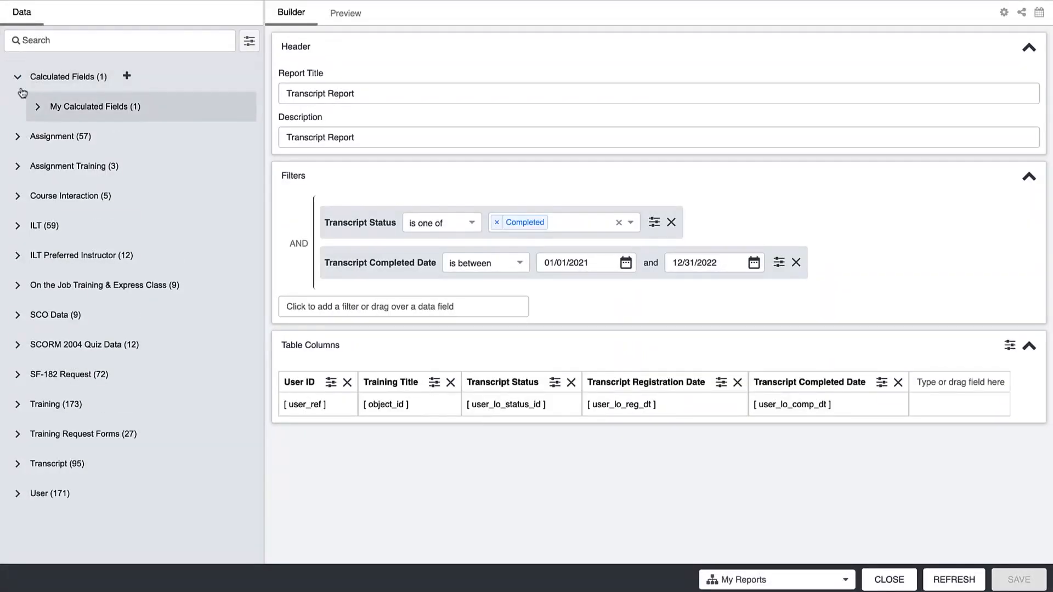
click(37, 109)
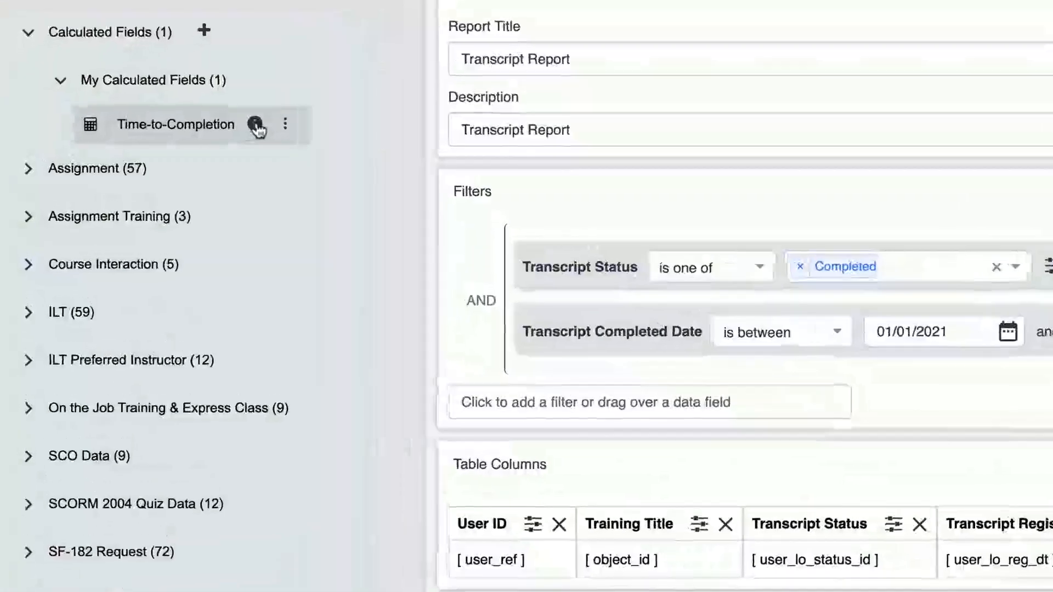
mouse_move(257, 127)
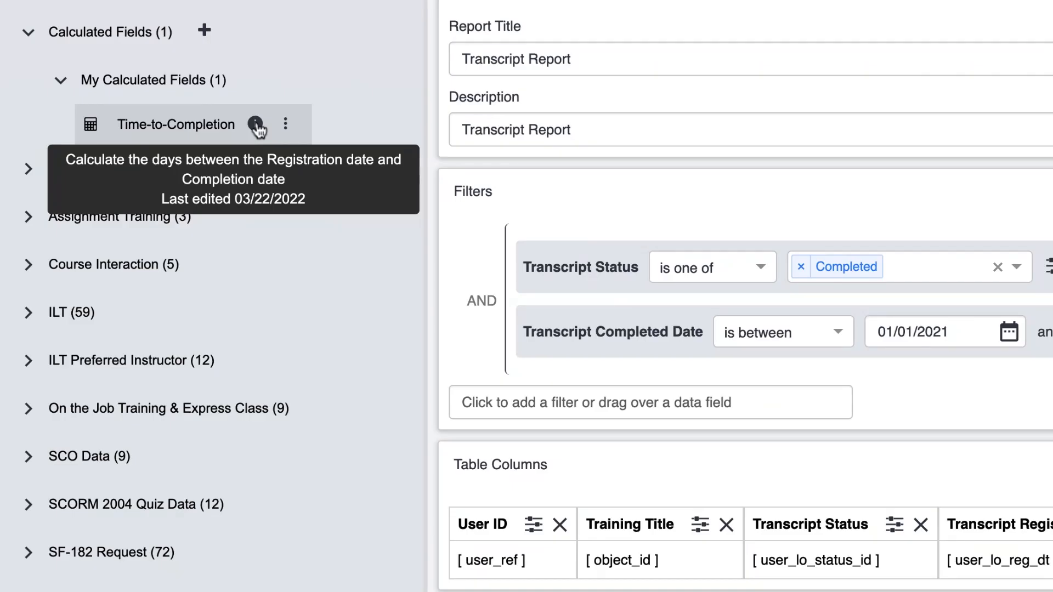
click(285, 124)
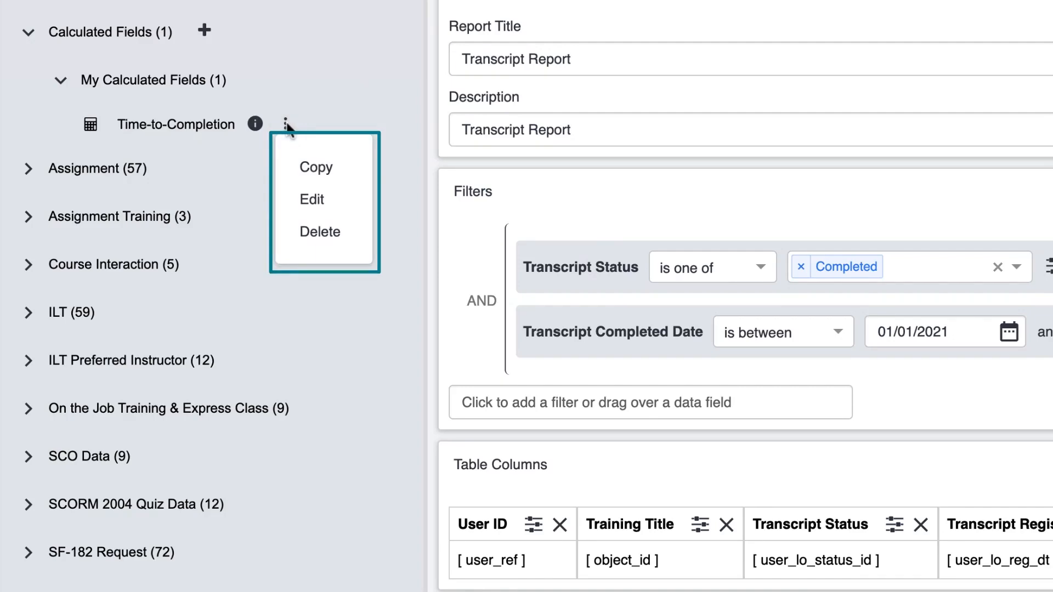
click(341, 126)
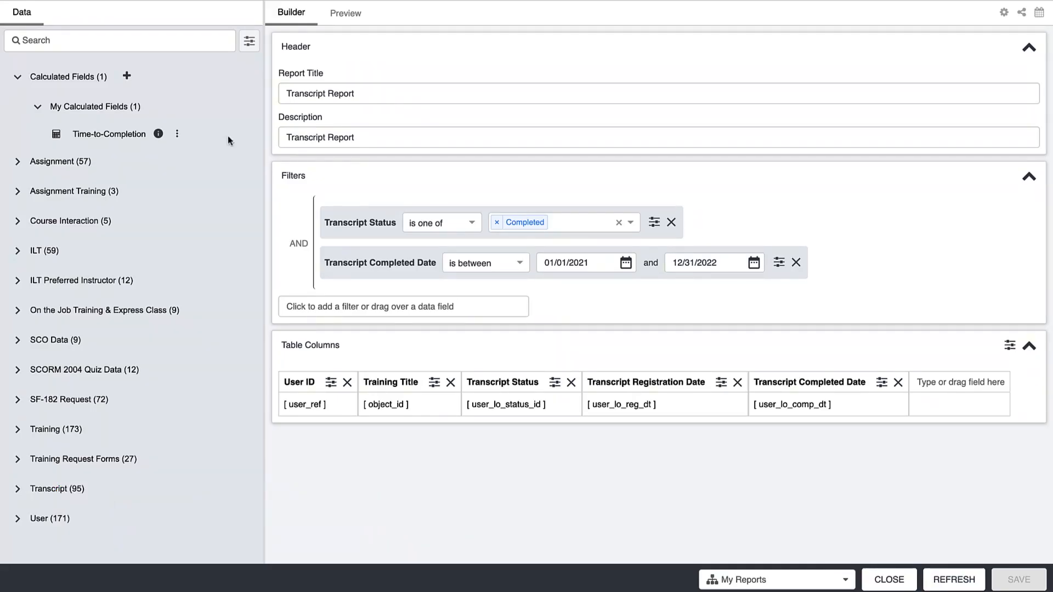
Add the Time-to-Completion calculated field as a table column, save the Transcript Report and preview it
double_click(128, 137)
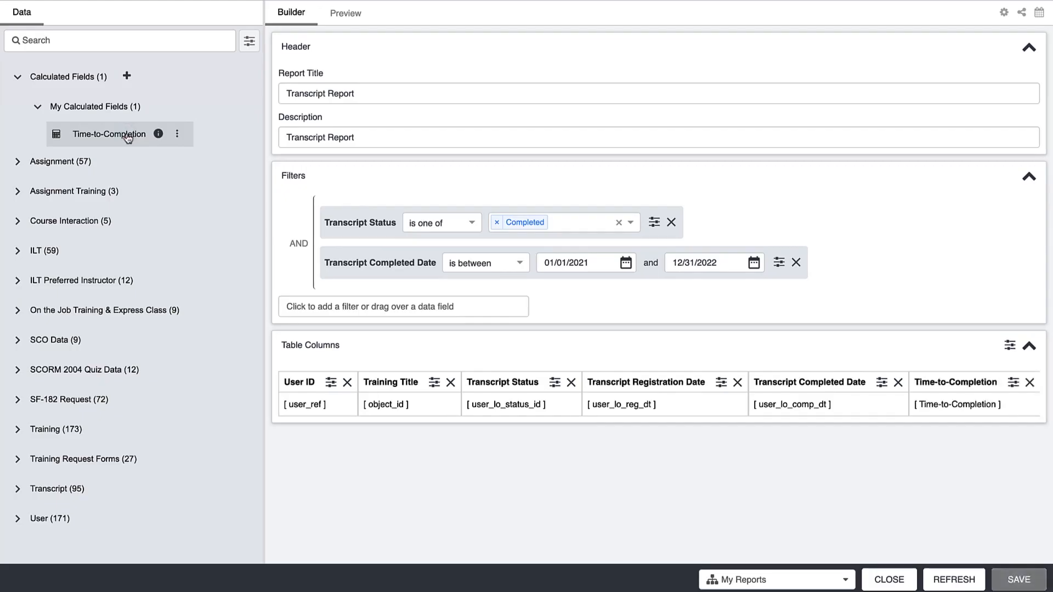
click(1018, 581)
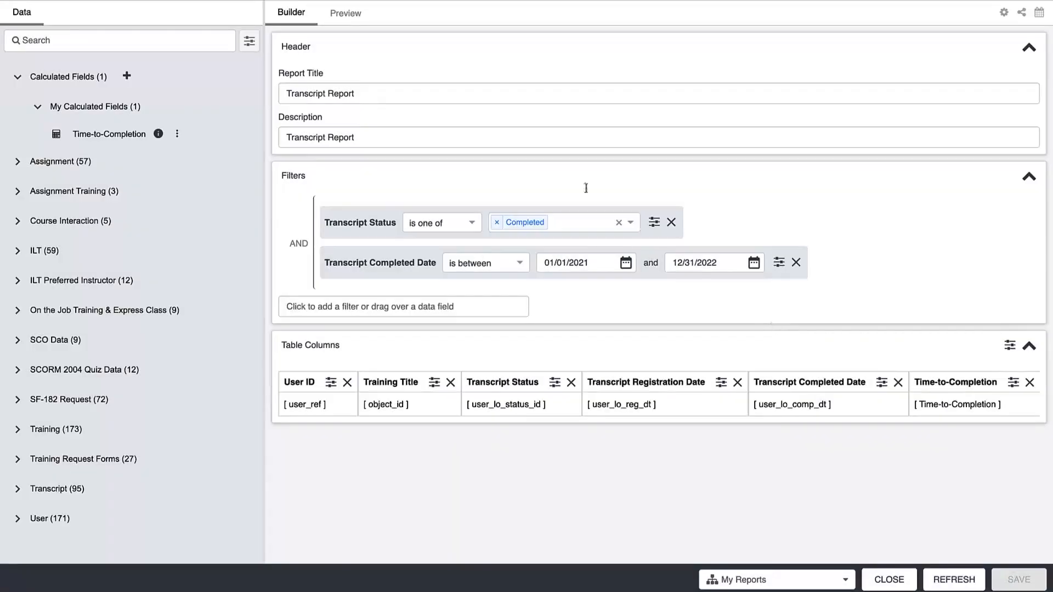
click(346, 16)
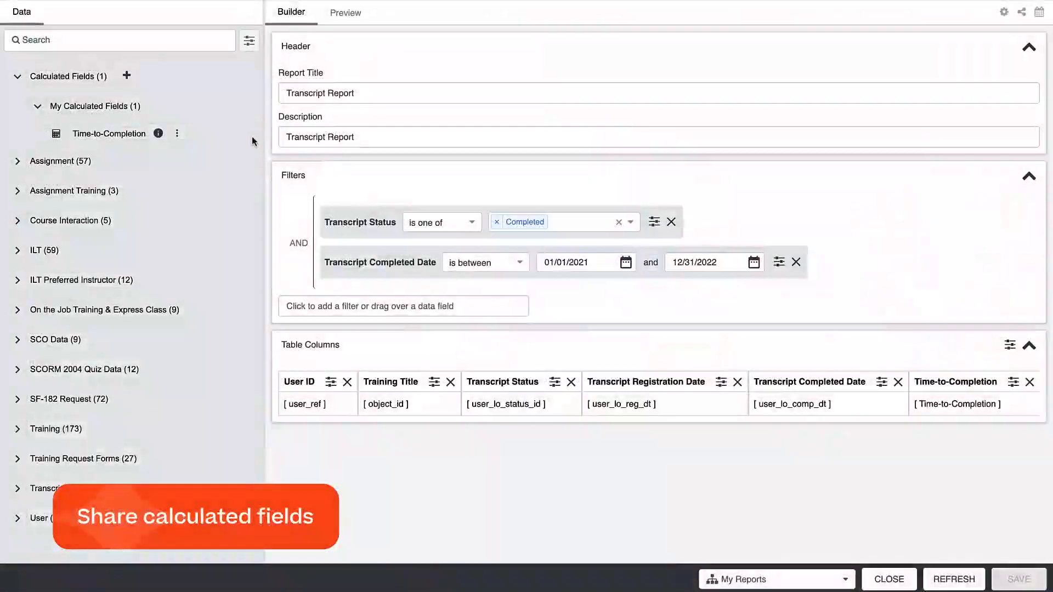
Edit the Time-to-Completion calculated field to publish it globally and save the change
click(177, 133)
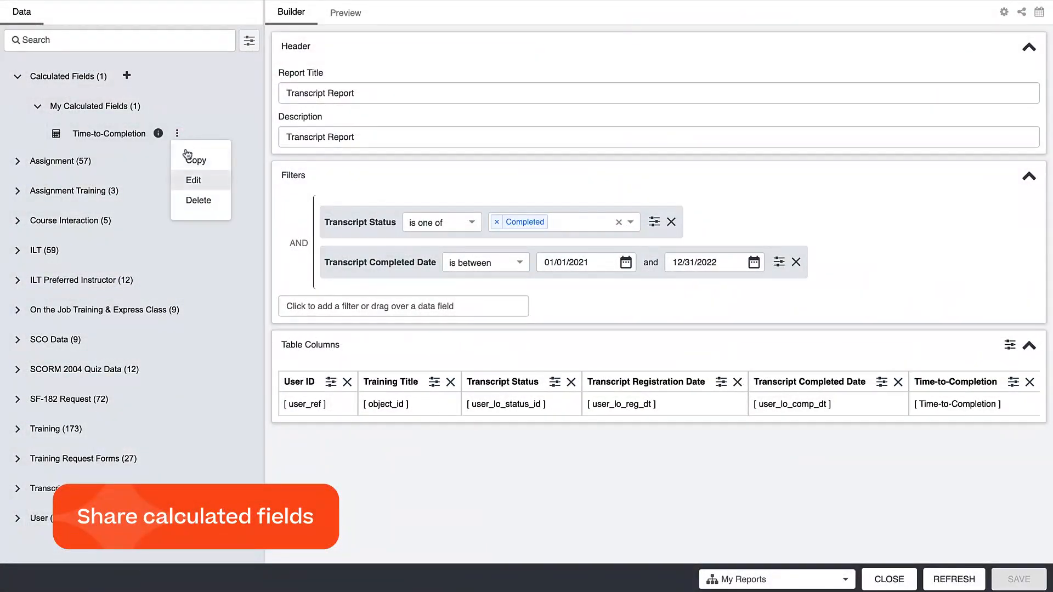
click(206, 182)
click(169, 447)
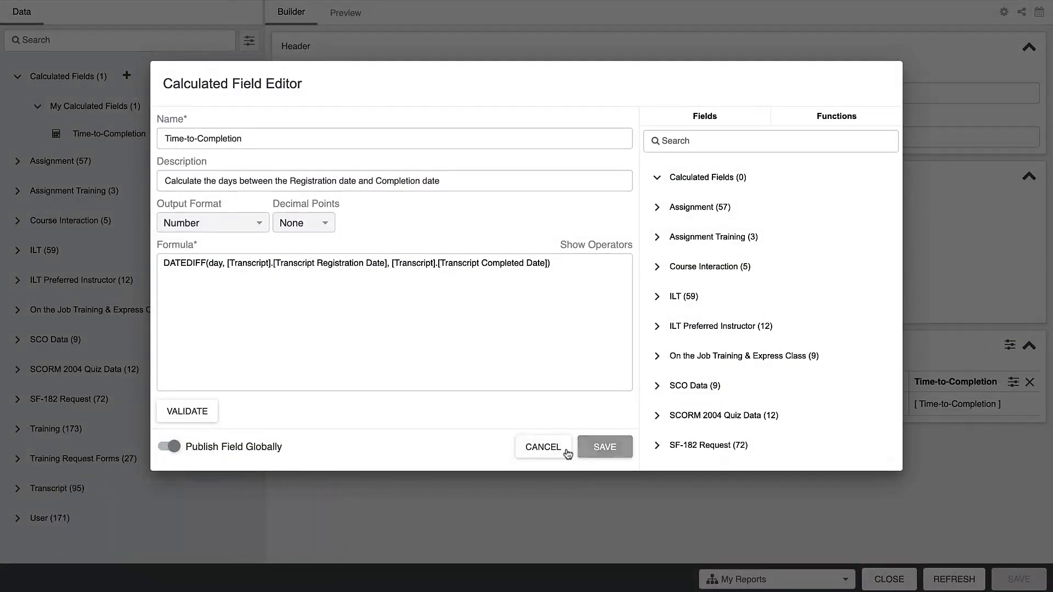
click(614, 448)
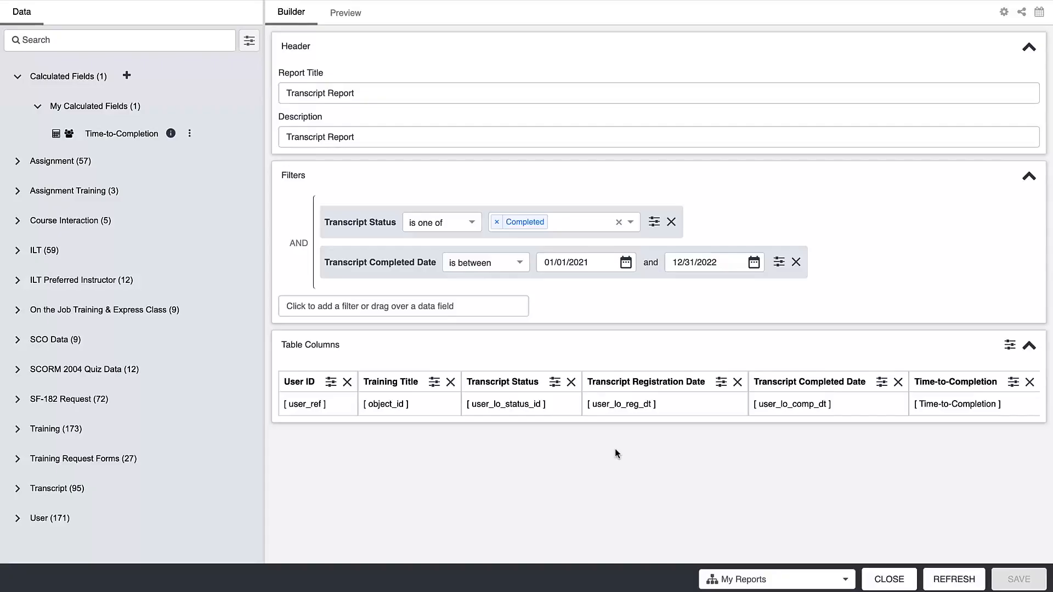